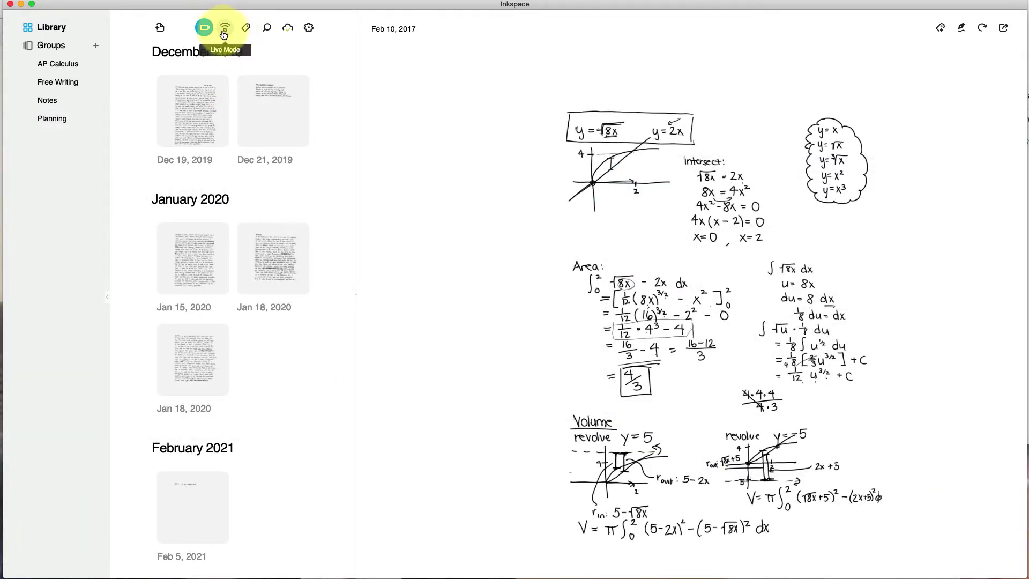
Write 'Hello! As I am writing / All in real time!' in Live Mode, then return to the library
click(224, 34)
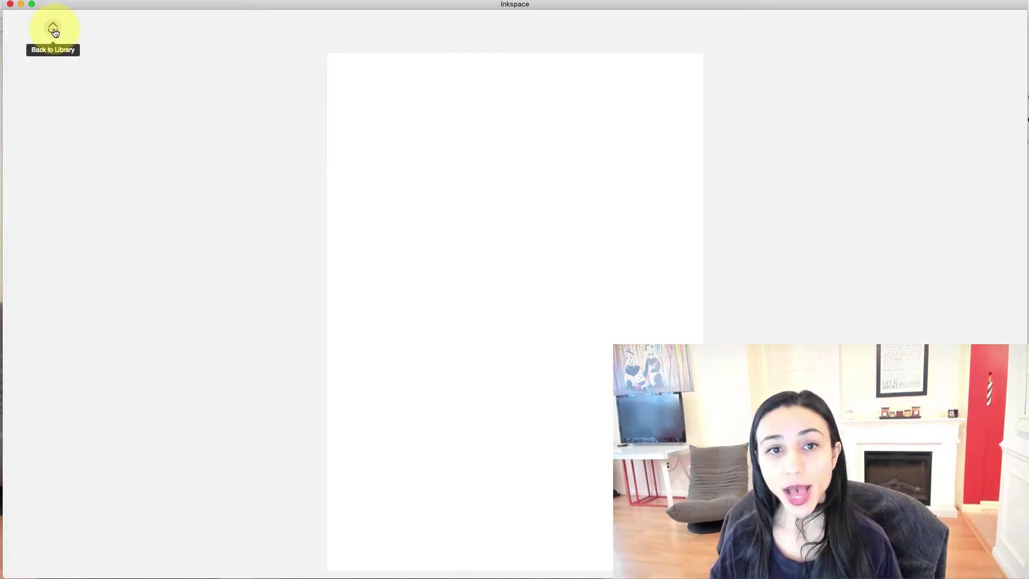
click(54, 31)
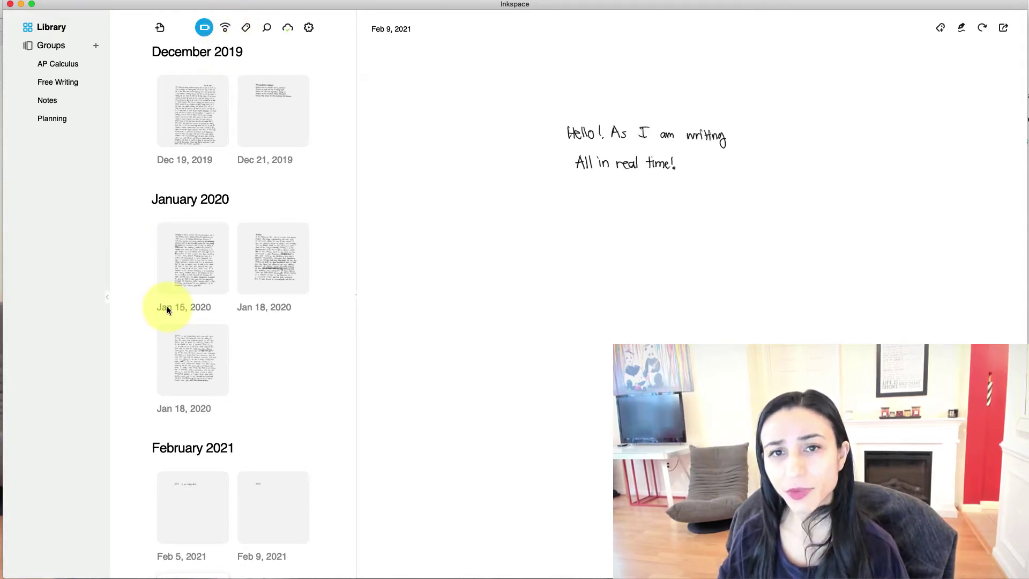
Record 'Add something here.' in Live Mode, preview that note, then switch back to the Hello note
click(224, 27)
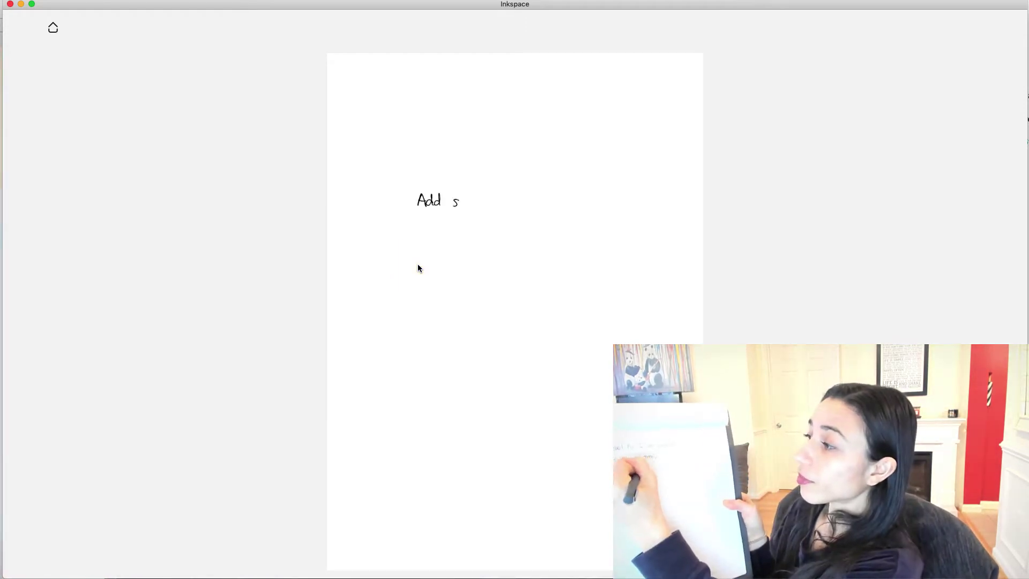
click(416, 265)
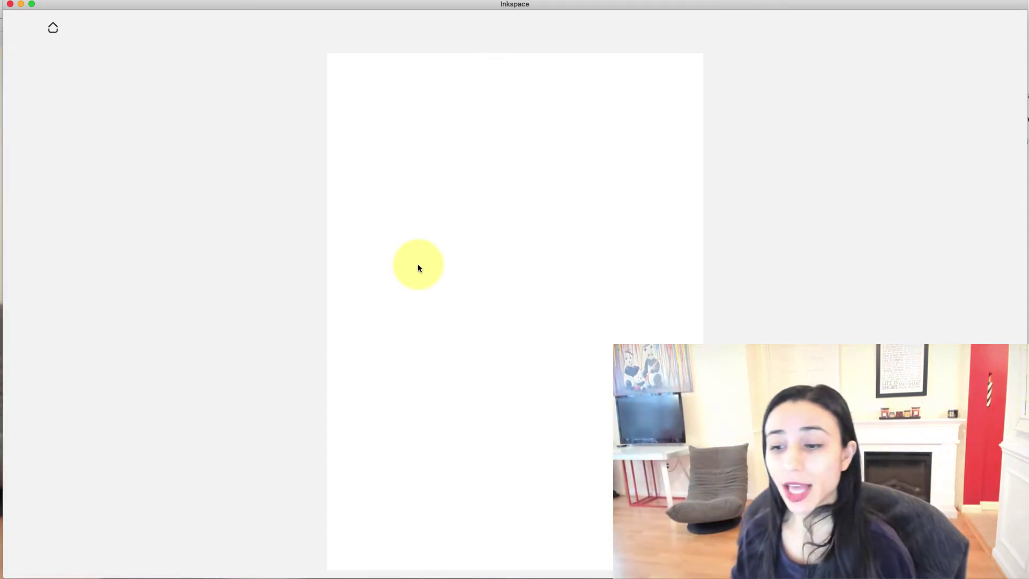
click(52, 30)
click(294, 526)
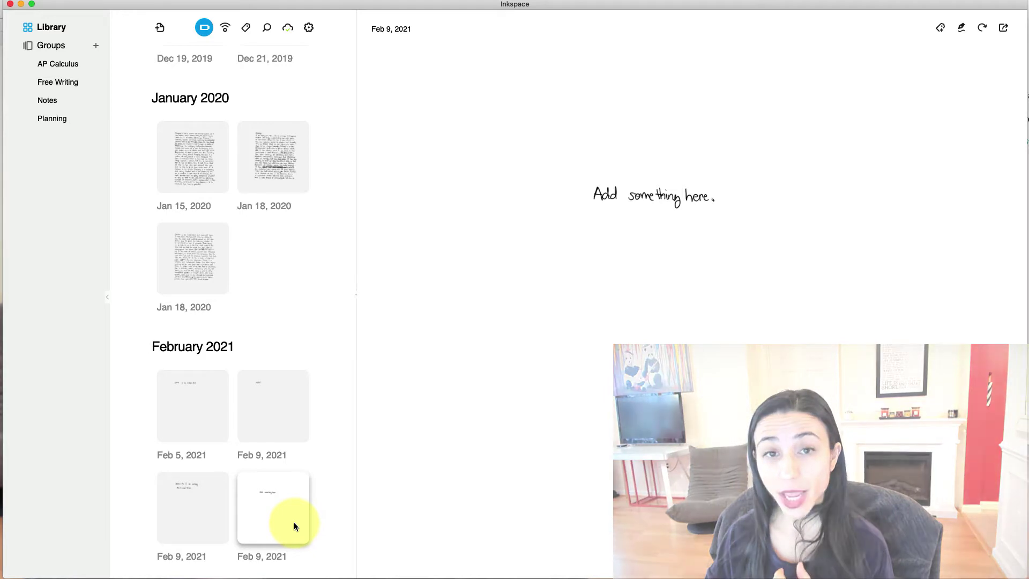
key(Left)
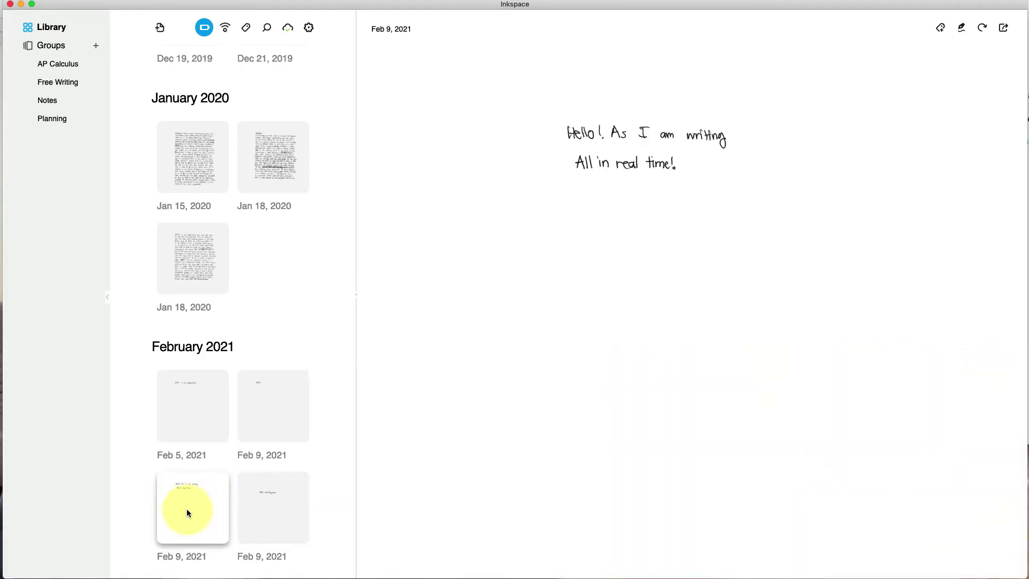
Replay the Hello note's strokes, erase the '!' after 'time', and underline 'writing'
click(961, 28)
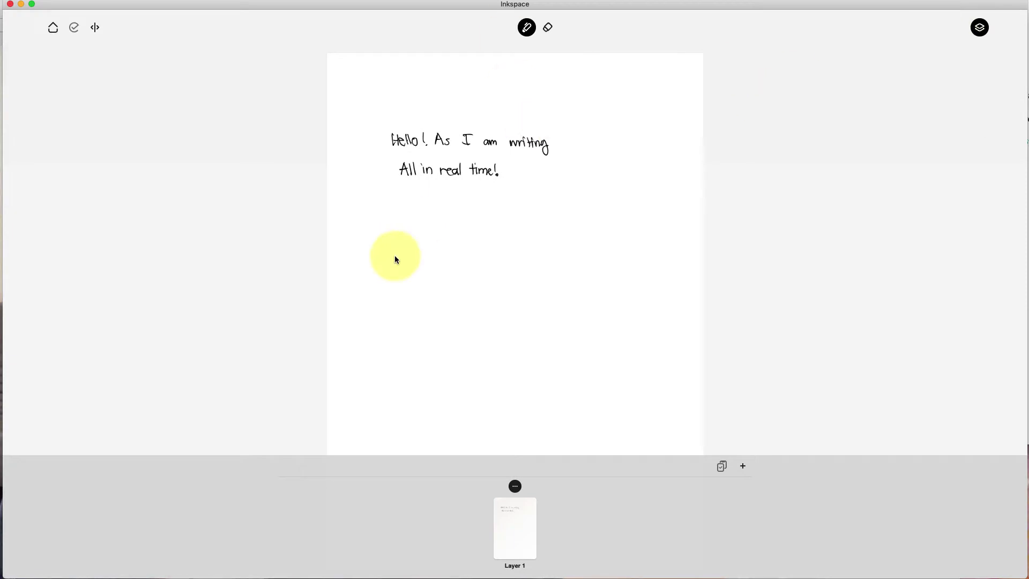
click(93, 27)
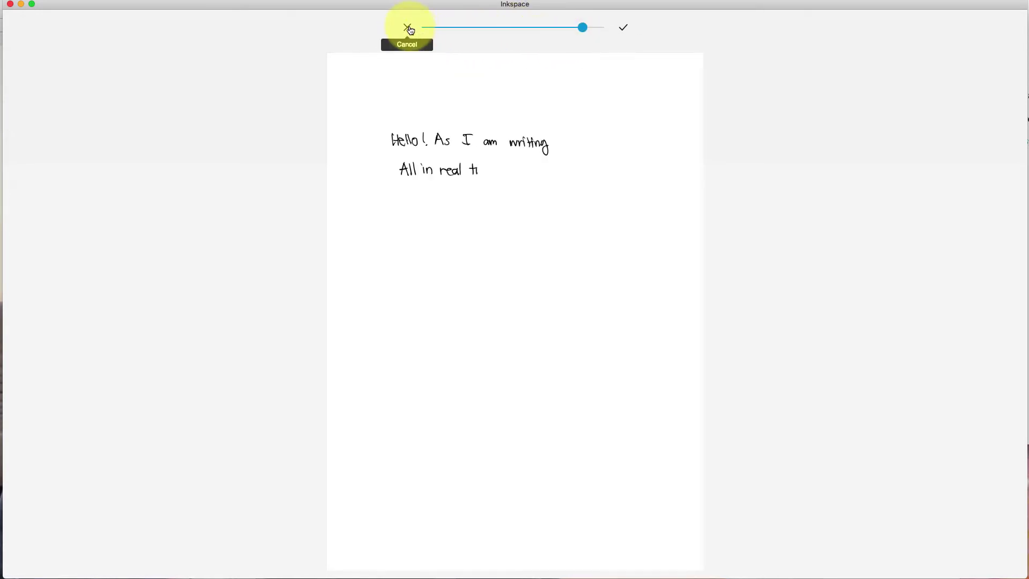
click(407, 28)
click(548, 30)
drag(498, 161, 496, 176)
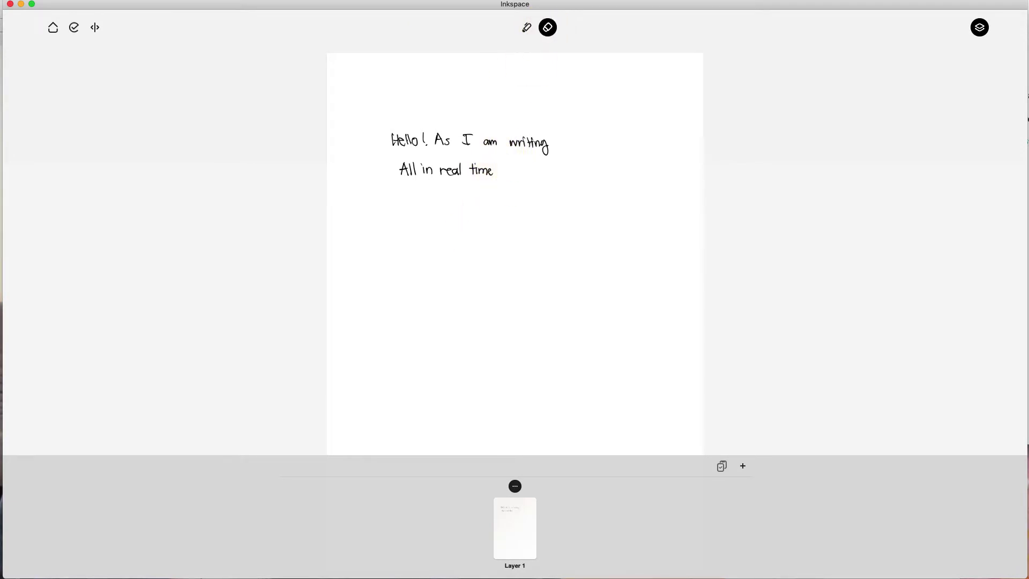
click(526, 27)
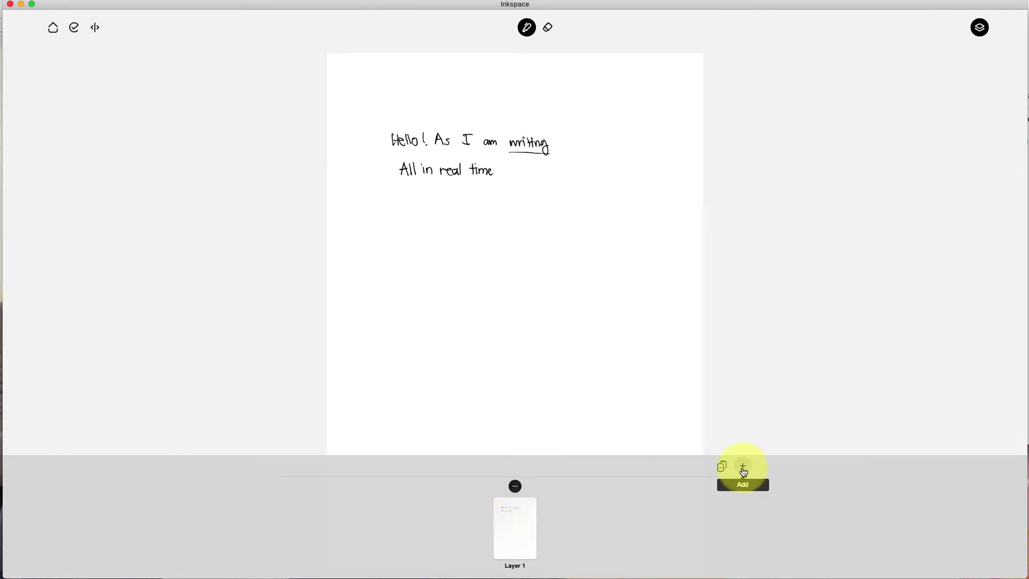
Add a Layer 2, delete it again, and save the note to the library
click(742, 467)
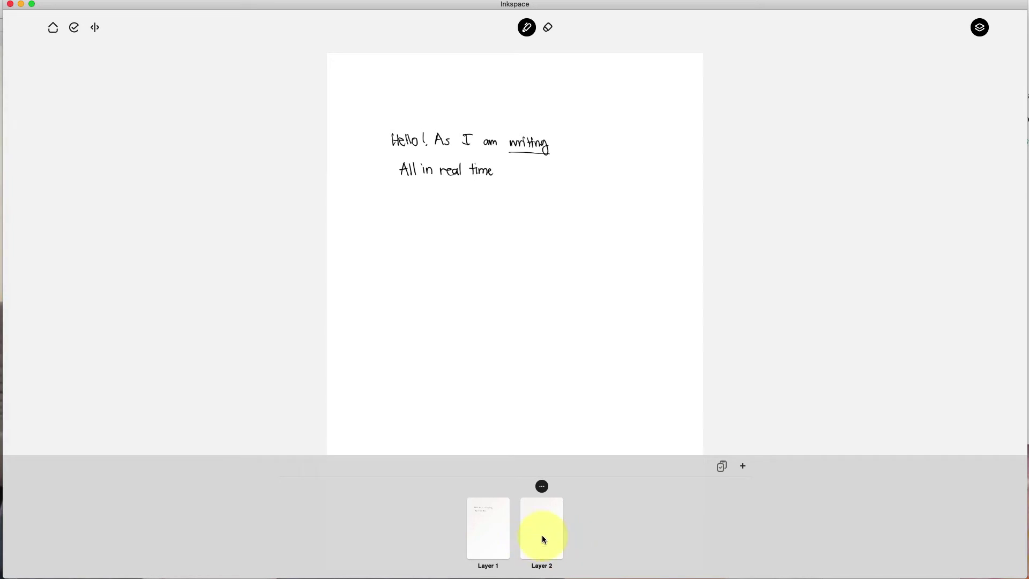
click(542, 486)
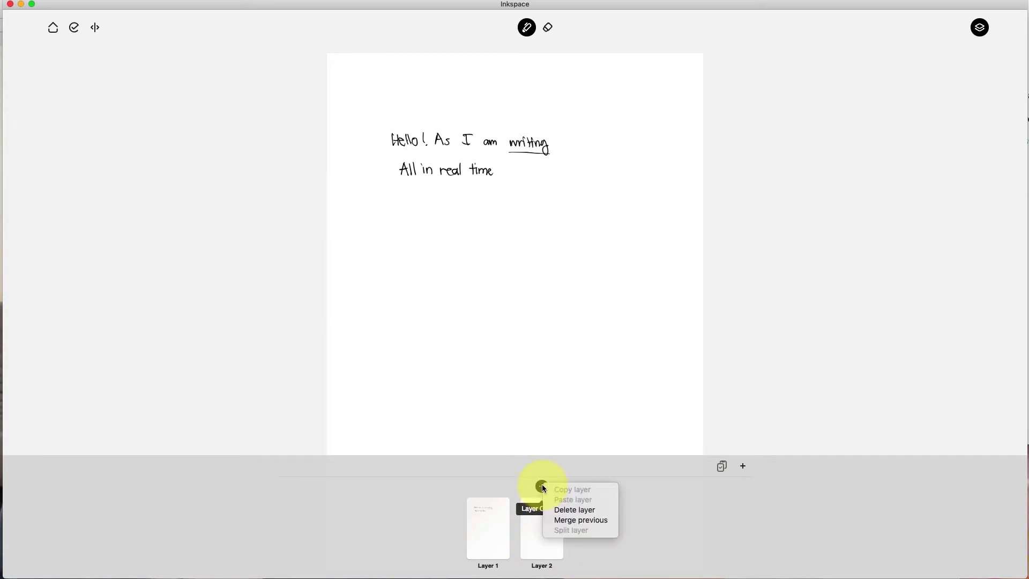
click(582, 508)
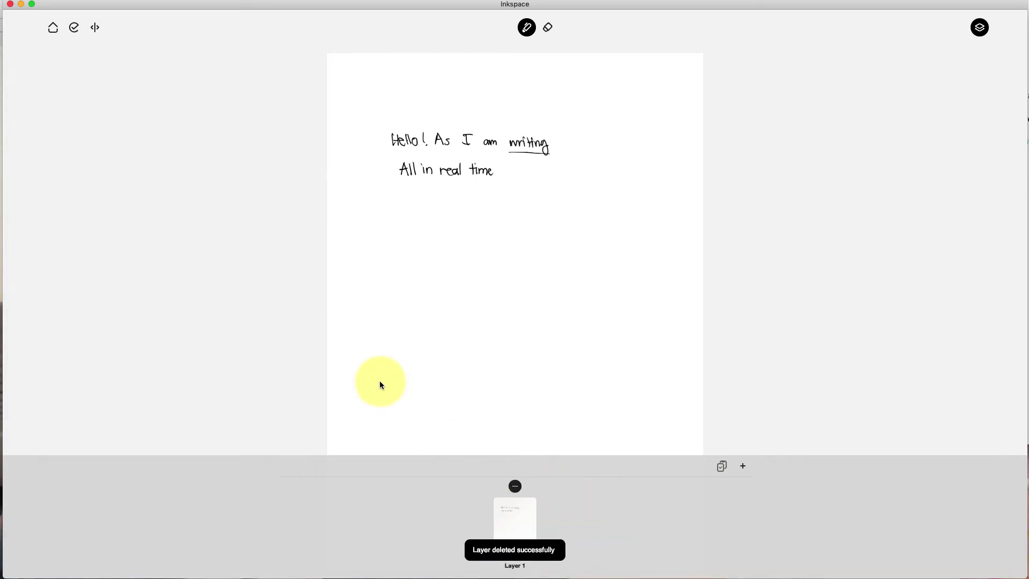
click(53, 29)
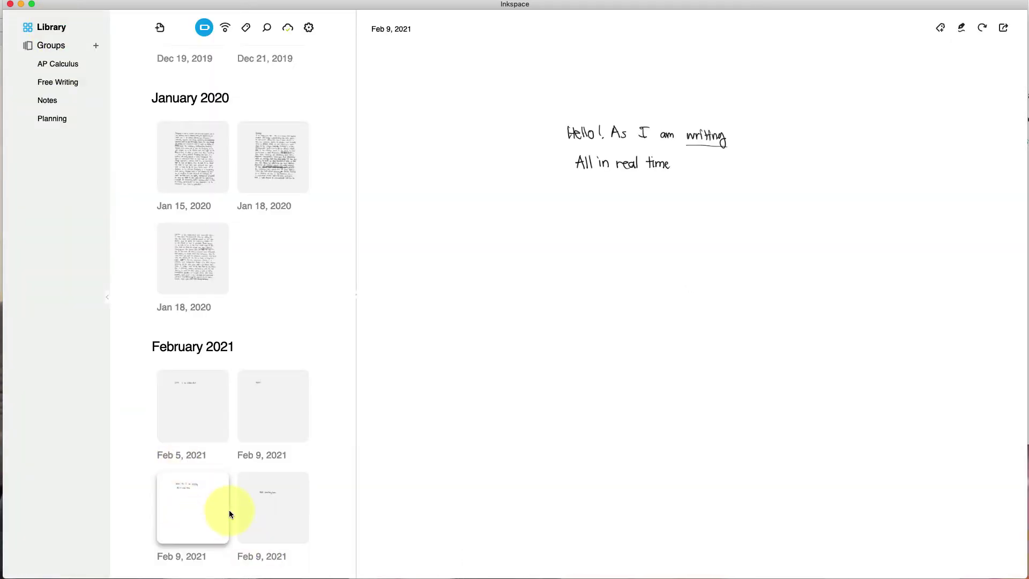
Copy Layer 1 from the 'Add something here.' note and go back to the library
click(289, 512)
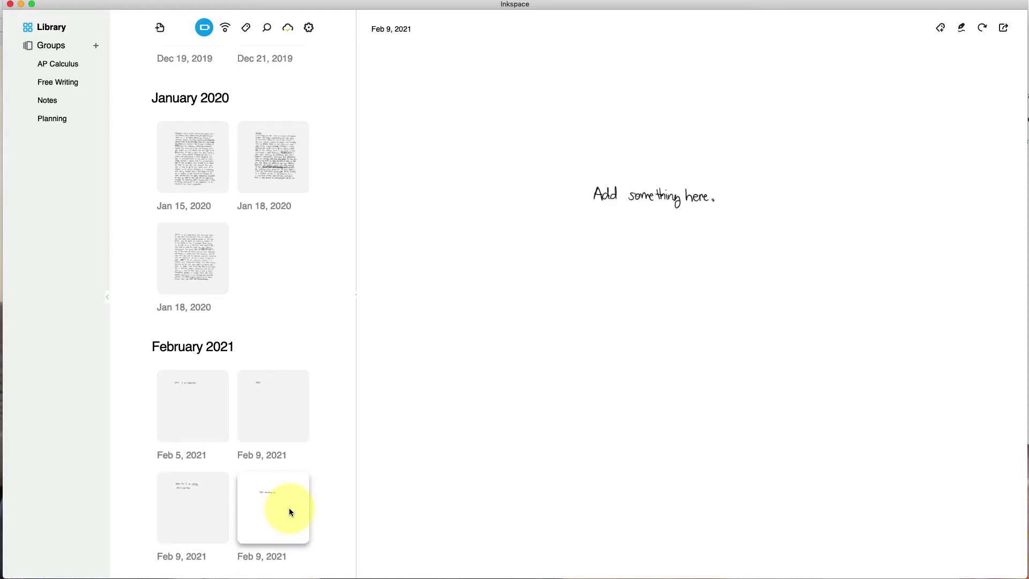
right_click(290, 512)
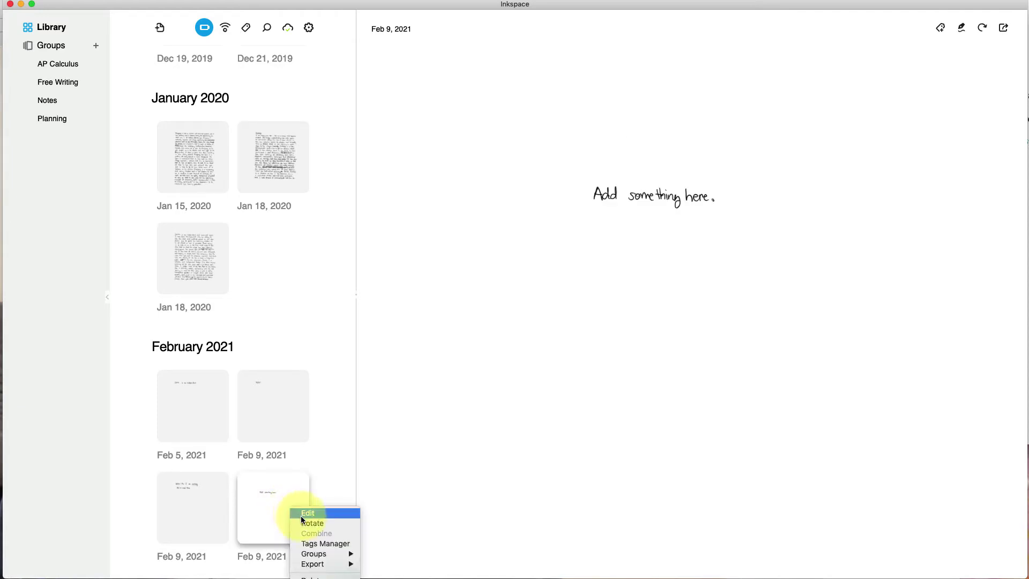
click(301, 513)
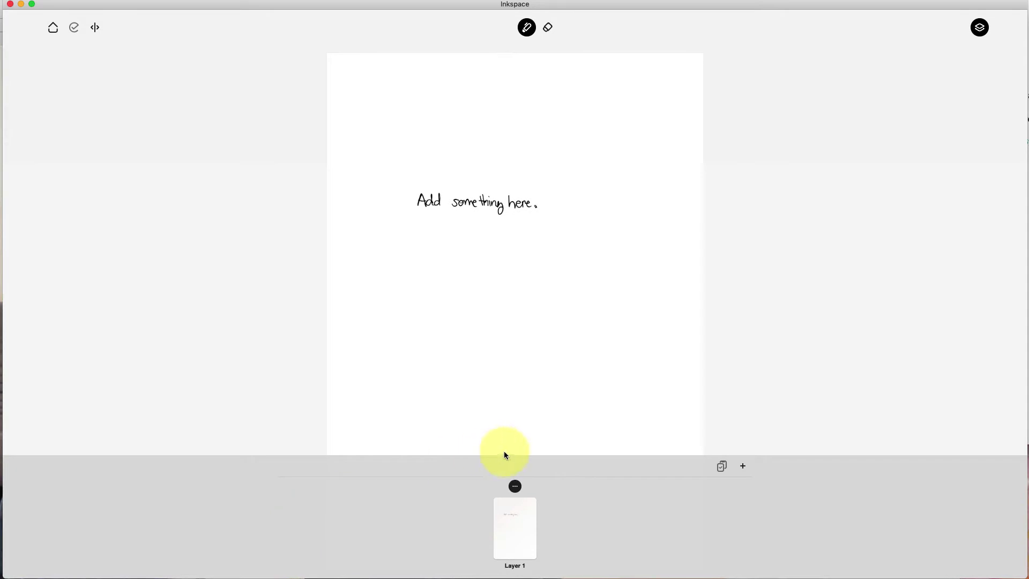
click(513, 485)
click(524, 489)
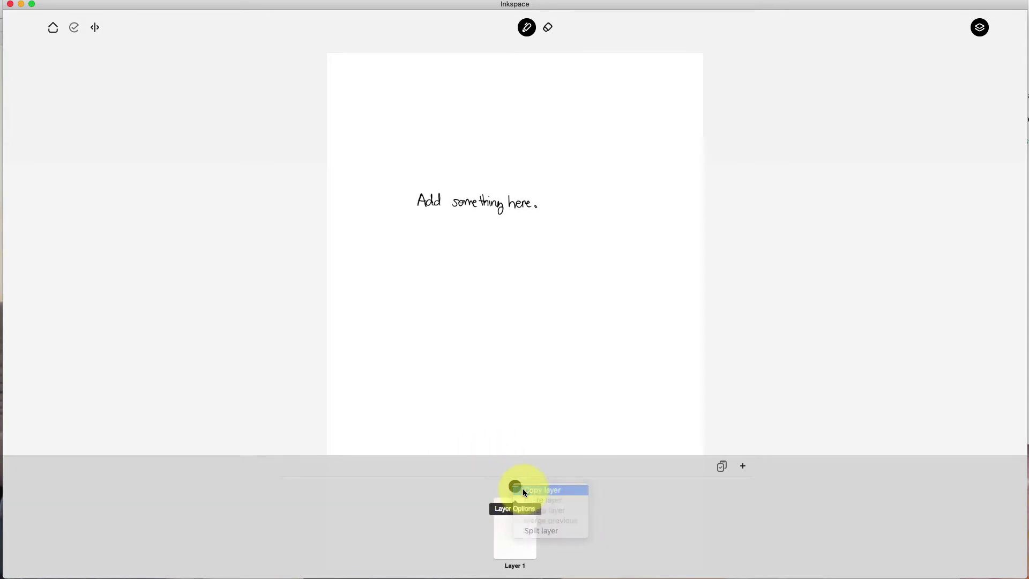
click(53, 28)
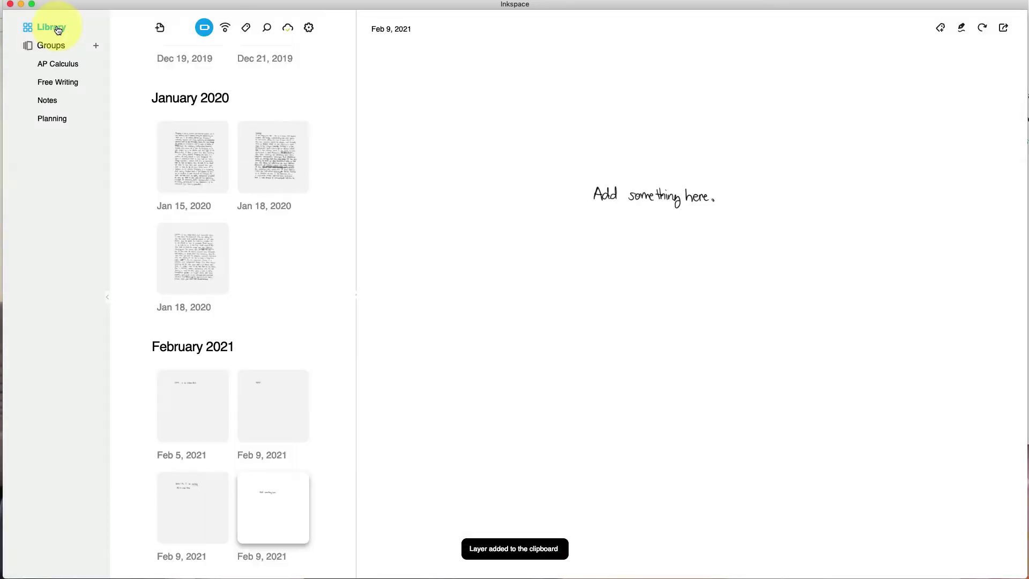
Paste the copied layer into the Feb 9 Hello note and save it
click(199, 515)
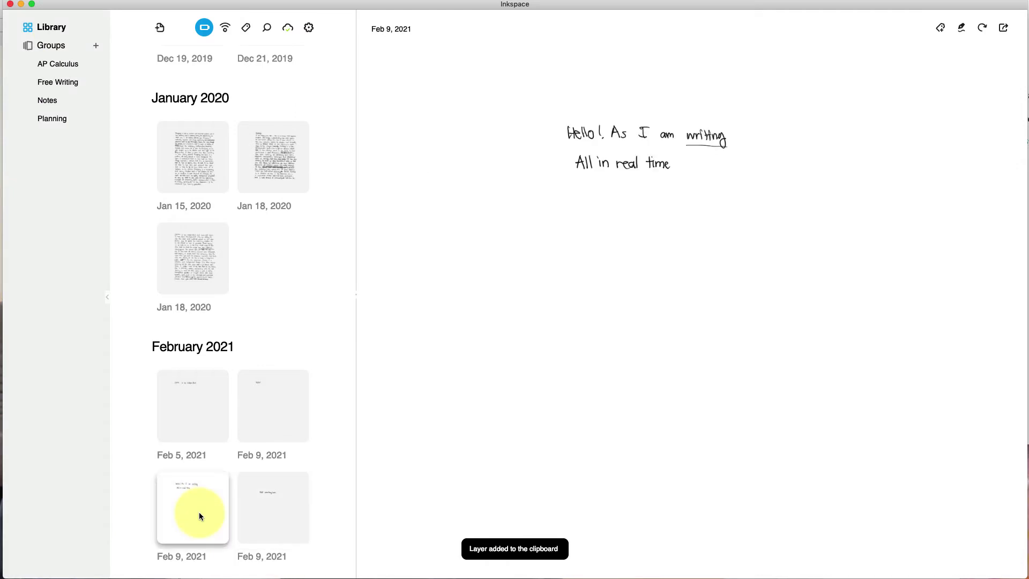
right_click(199, 515)
click(209, 519)
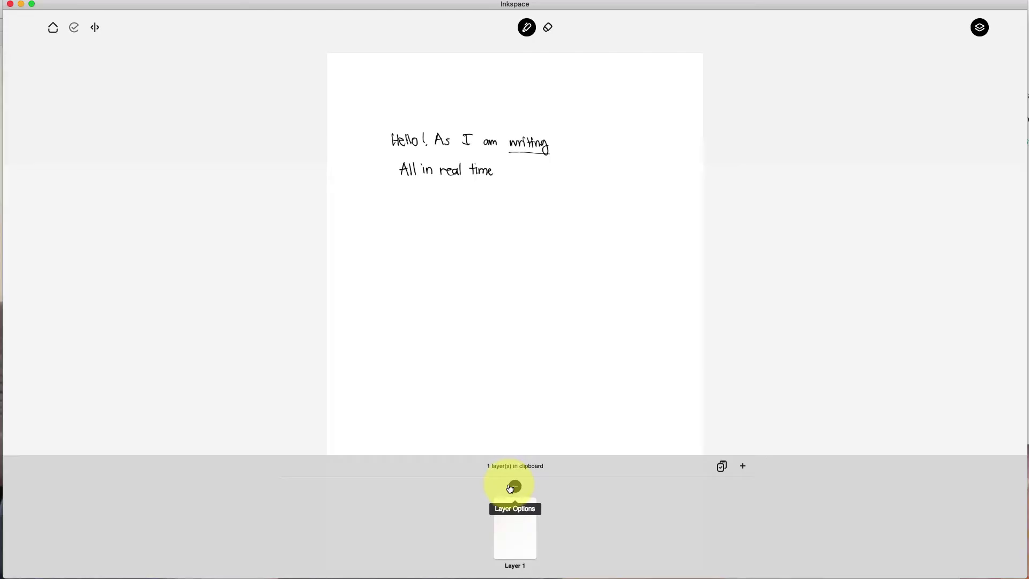
click(510, 488)
click(518, 498)
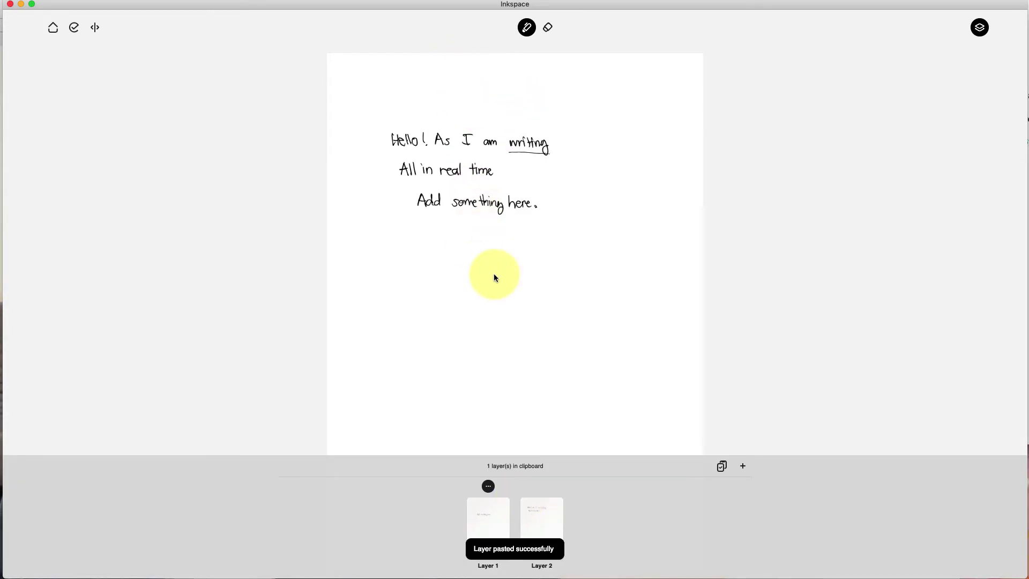
click(55, 30)
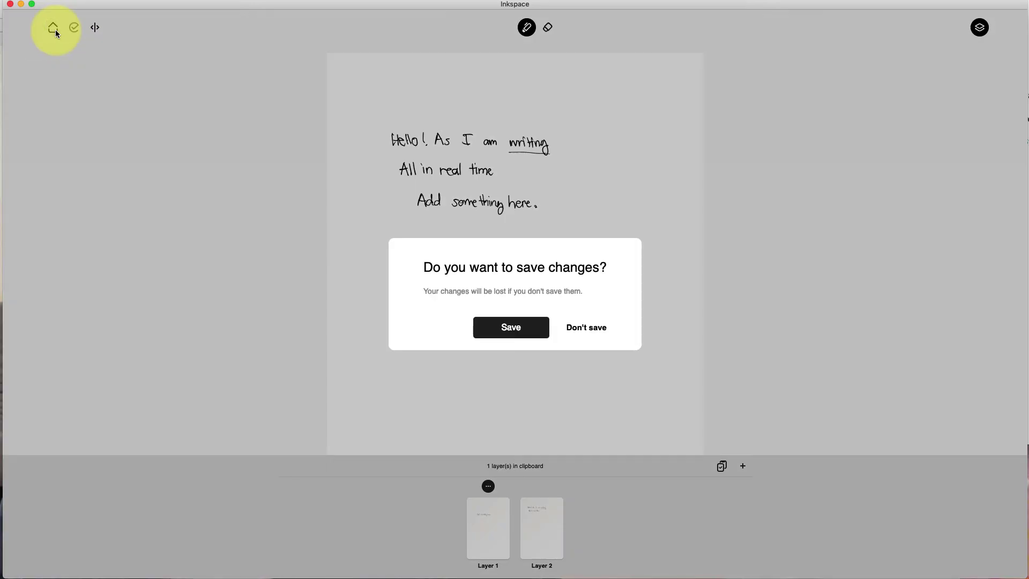
click(511, 328)
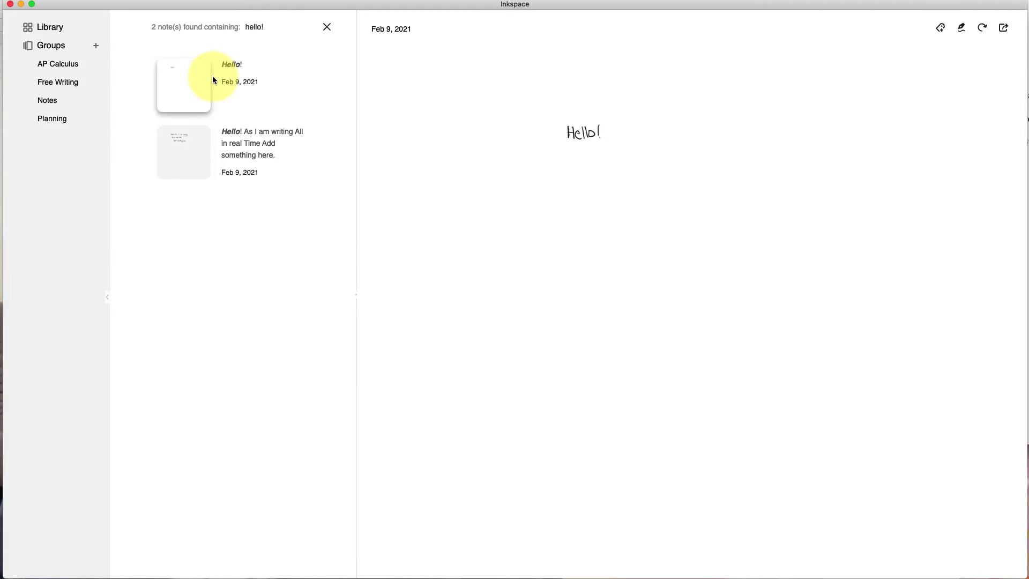
Compare the three-line Hello result with the Hello!-only result, then close the search
click(243, 148)
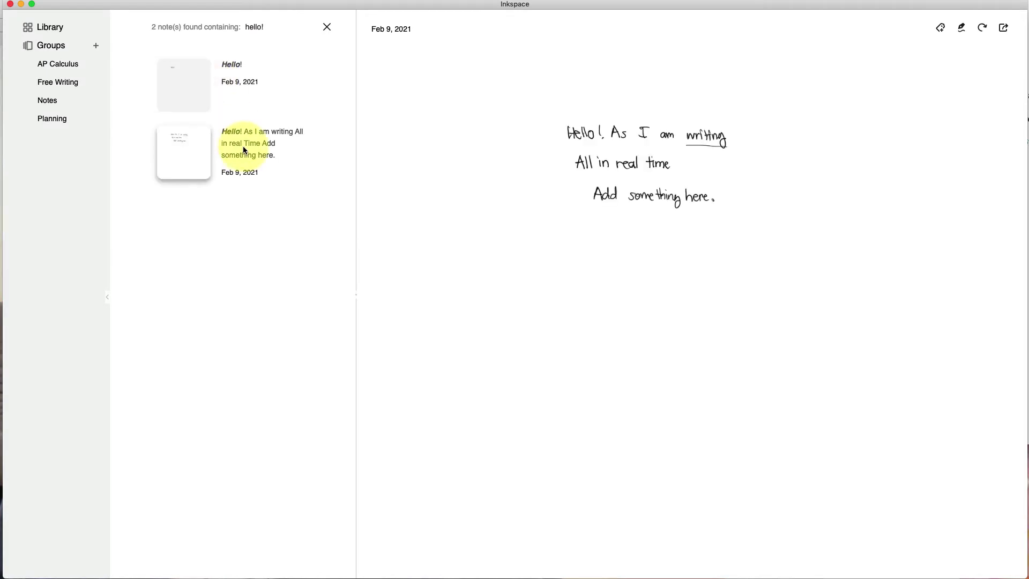
click(211, 99)
click(212, 150)
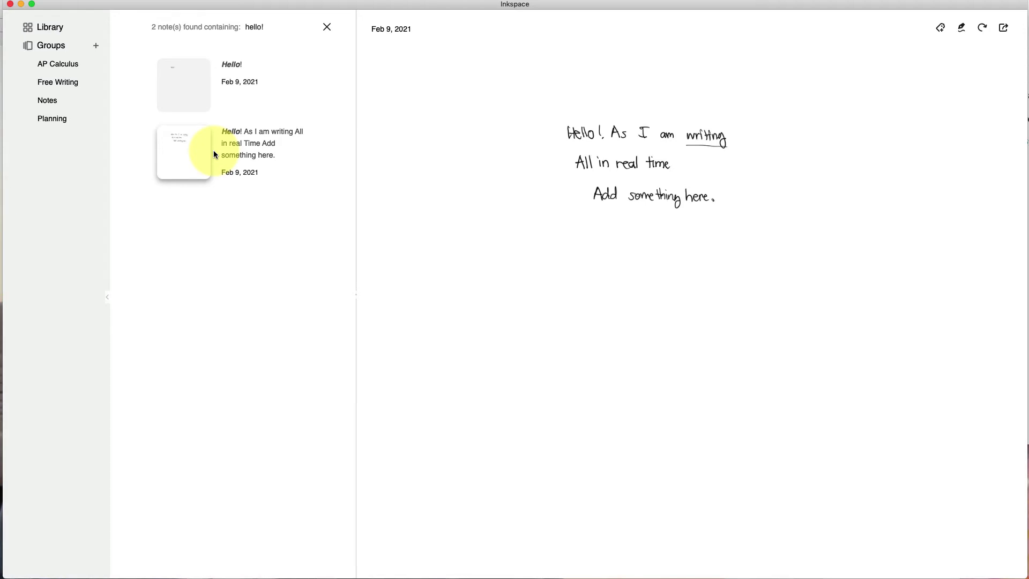
click(197, 94)
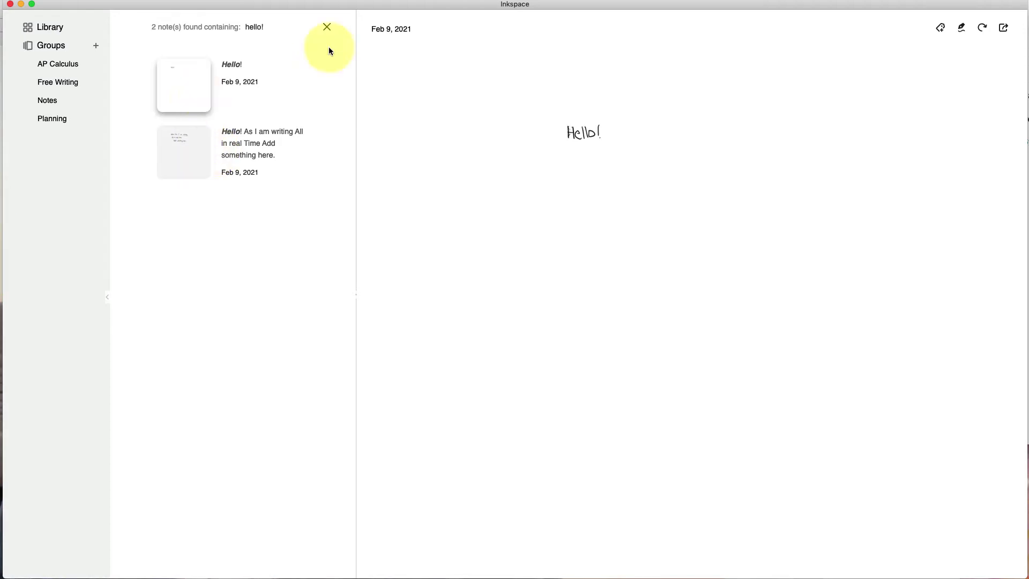
click(327, 29)
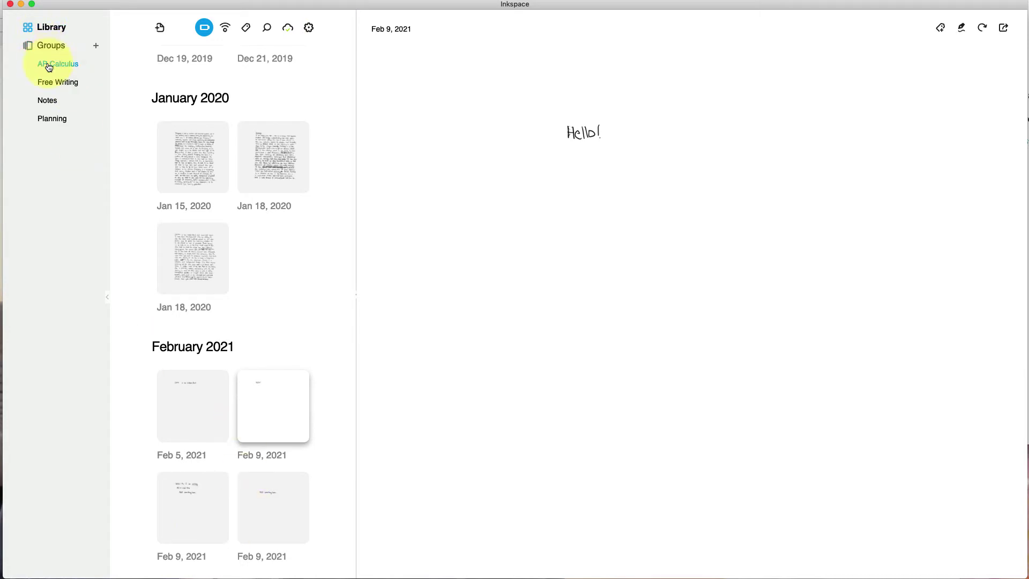
Add the three-line Feb 9 note to the Notes group
click(181, 516)
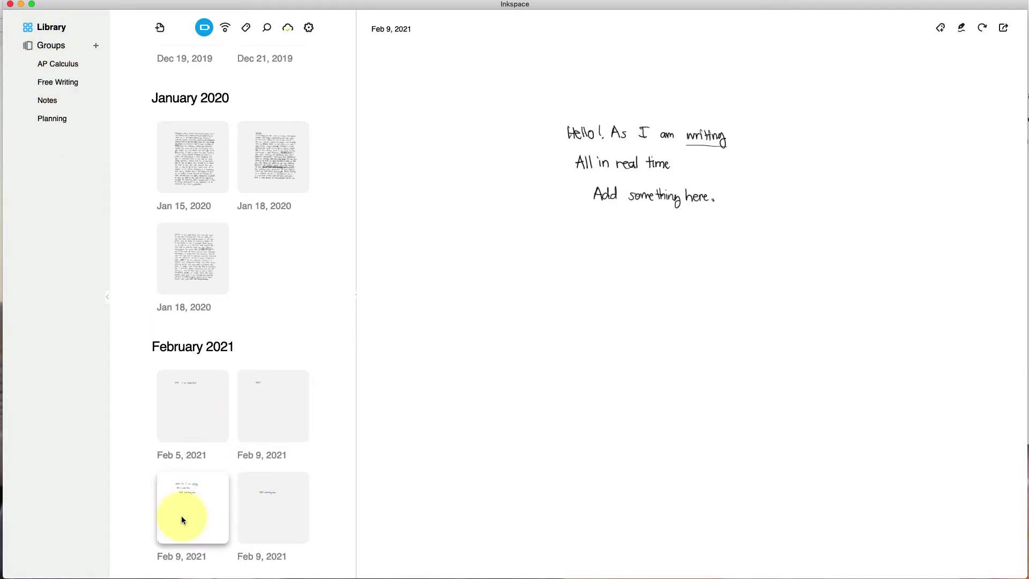
right_click(181, 516)
mouse_move(211, 561)
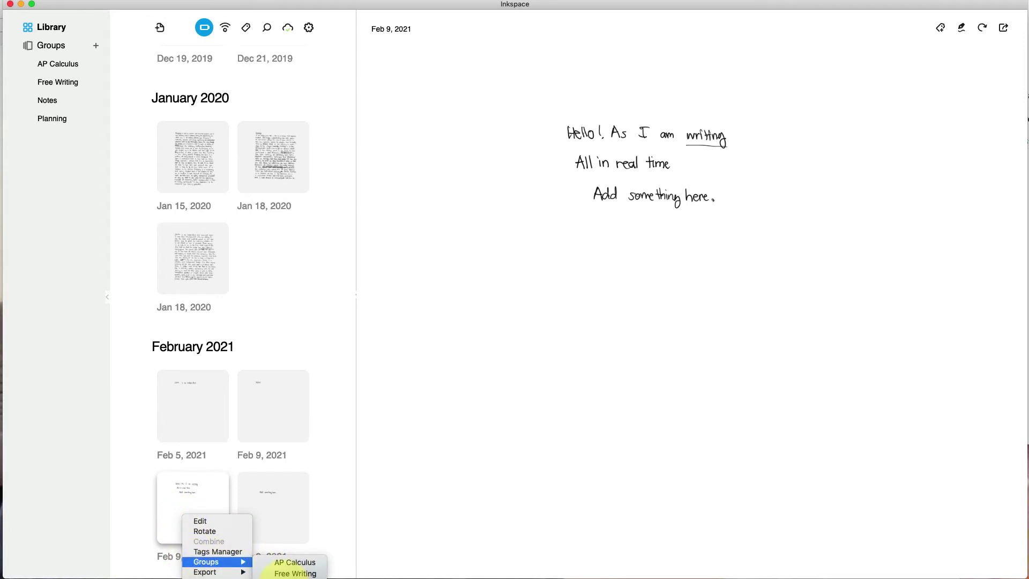
click(289, 577)
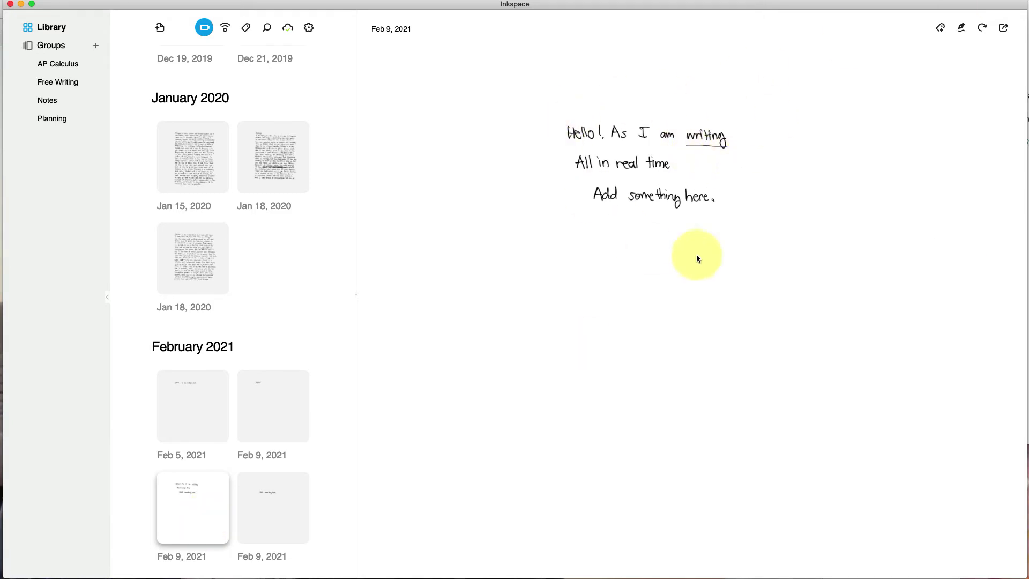
Export the note's recognized three-line text as a plain text file
click(1004, 29)
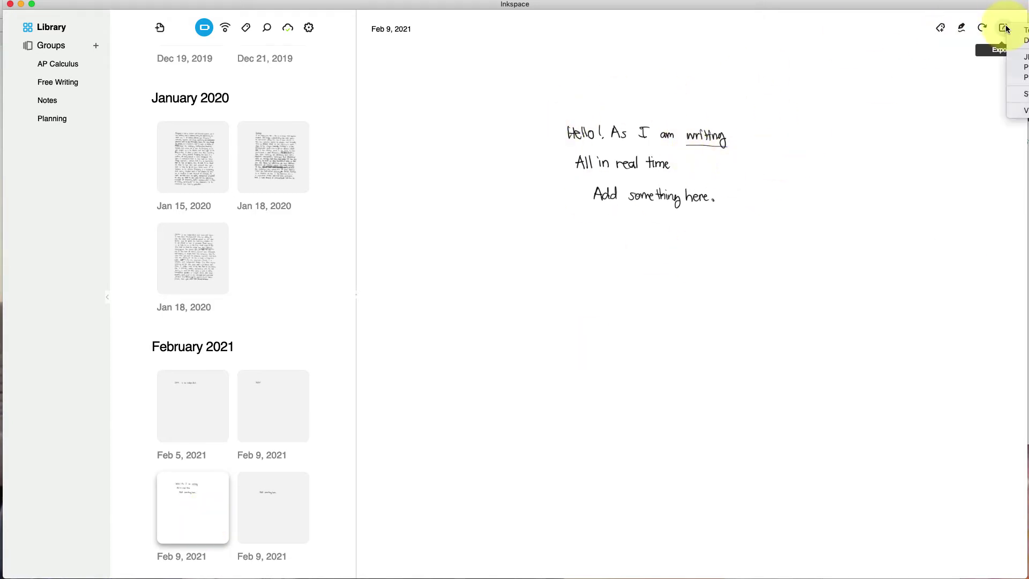
click(1015, 35)
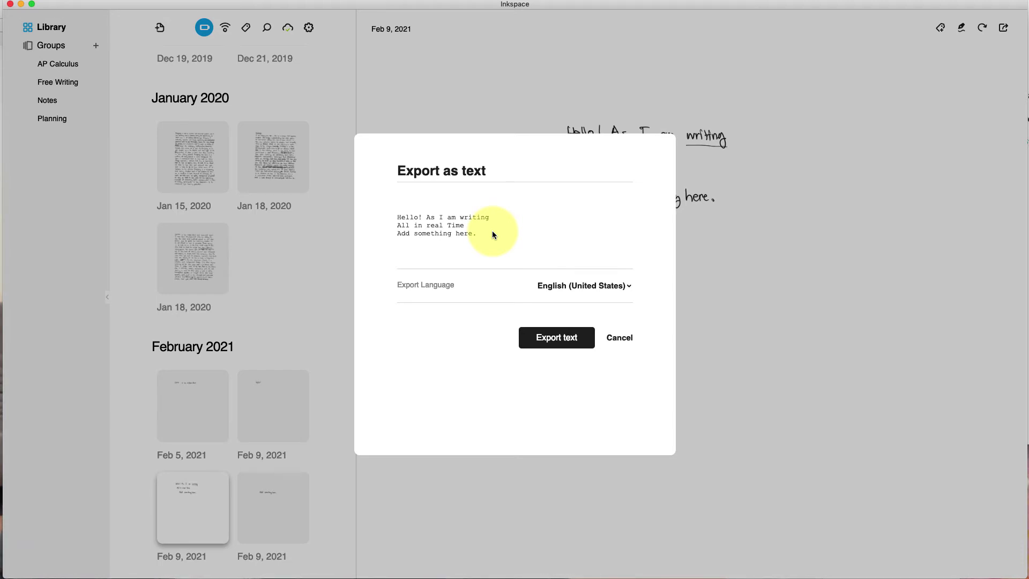
click(560, 341)
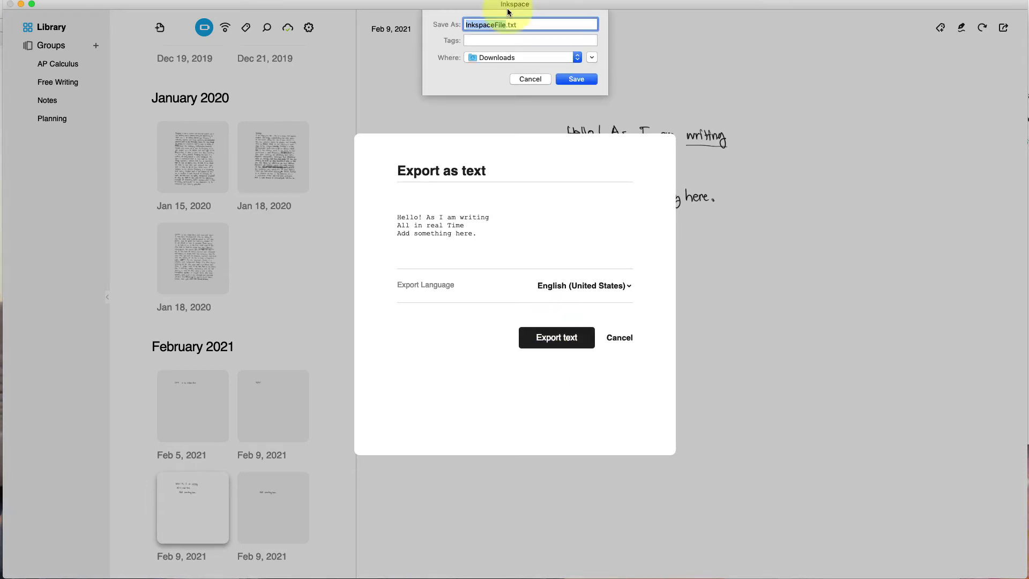
click(524, 79)
drag(478, 234, 396, 217)
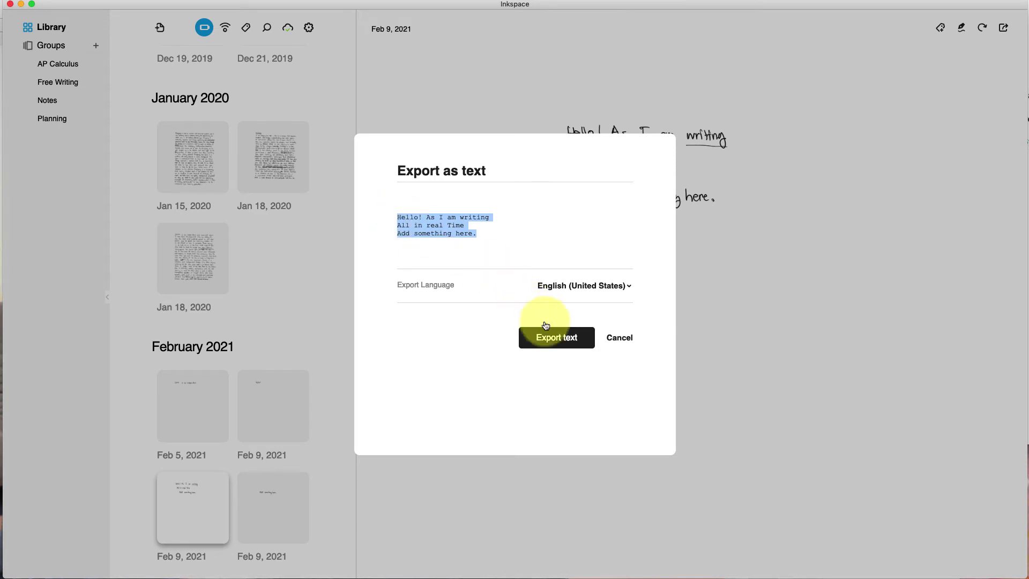
click(622, 343)
Export the note as a DOC file, then request a video export
click(977, 28)
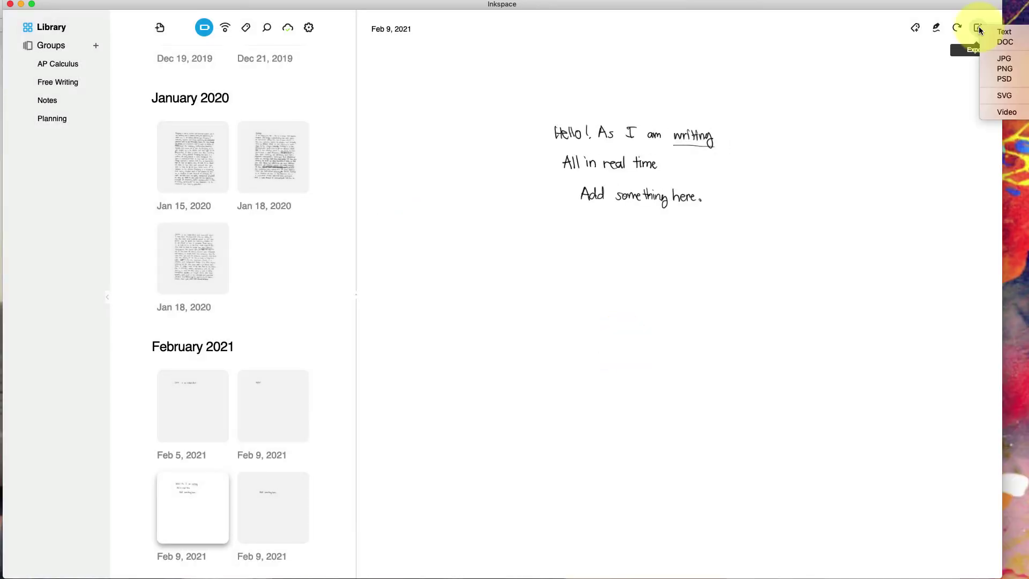
click(991, 41)
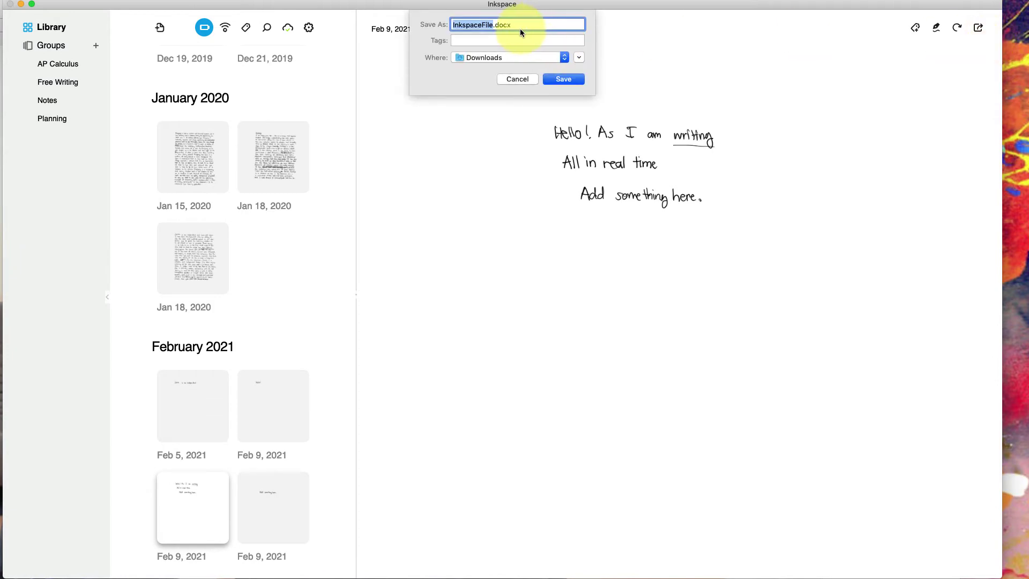
click(517, 79)
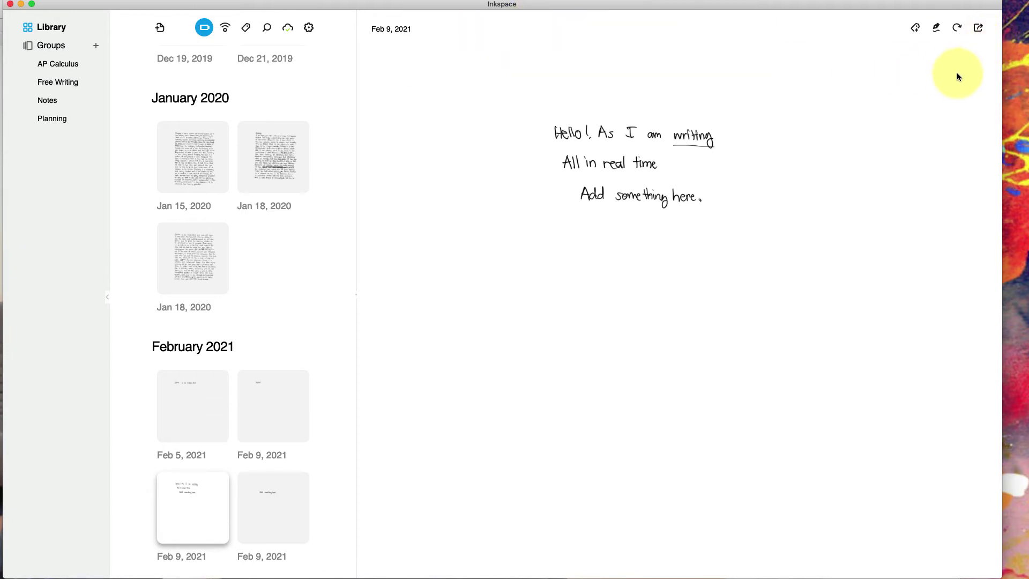
click(979, 27)
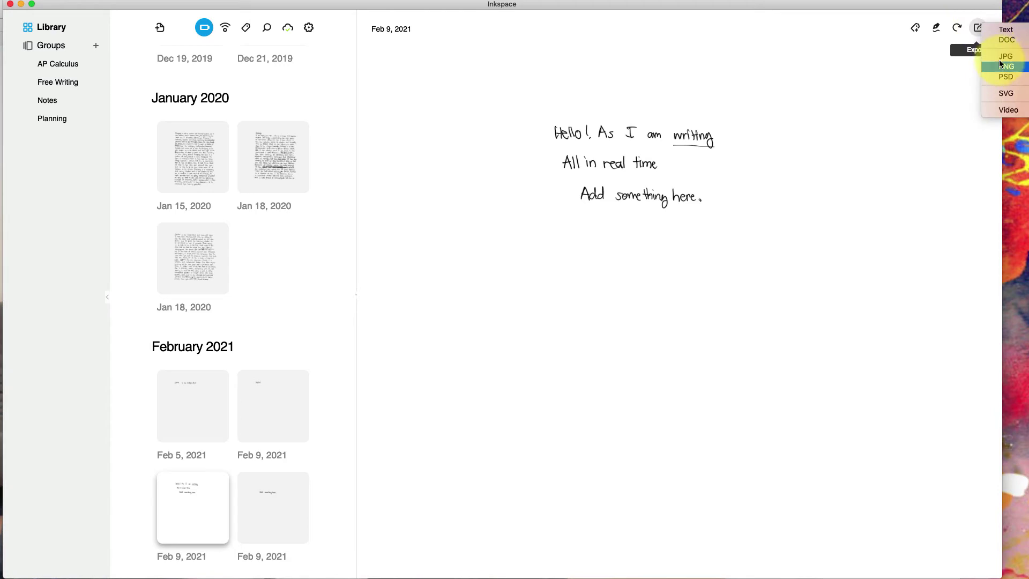
click(1004, 112)
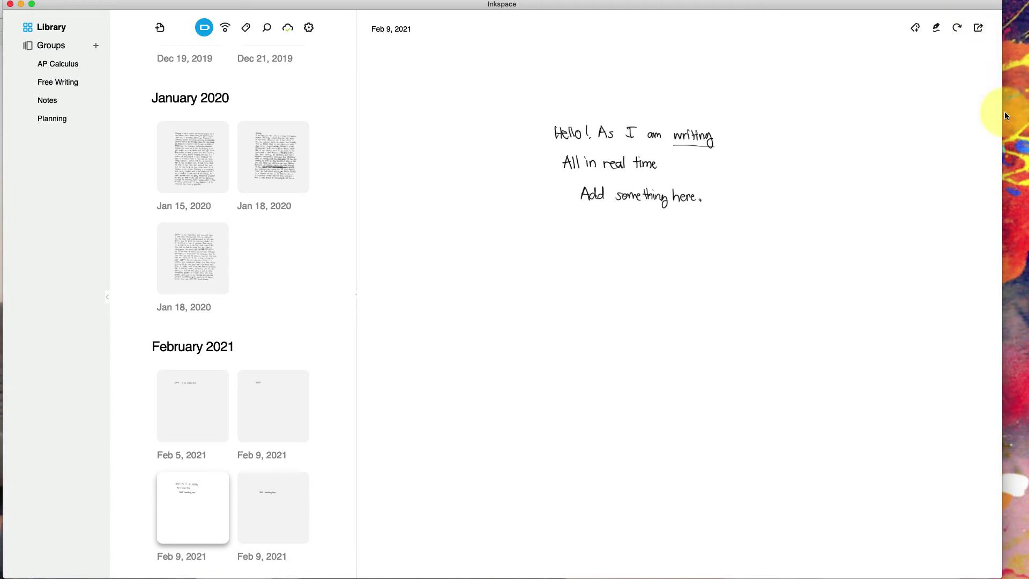